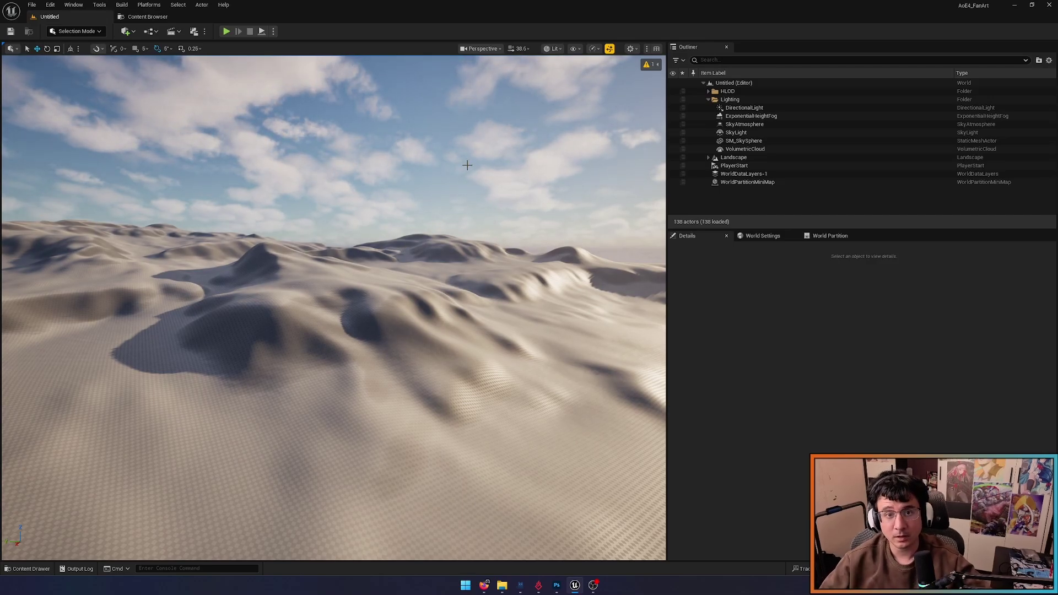
Switch the editor to Landscape mode.
left_click(76, 33)
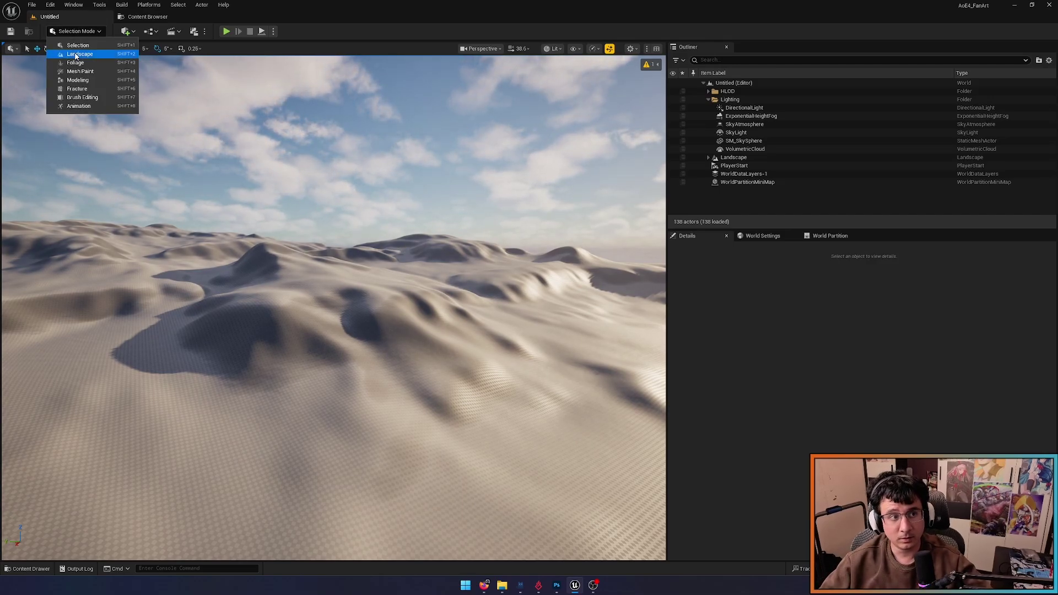
left_click(75, 54)
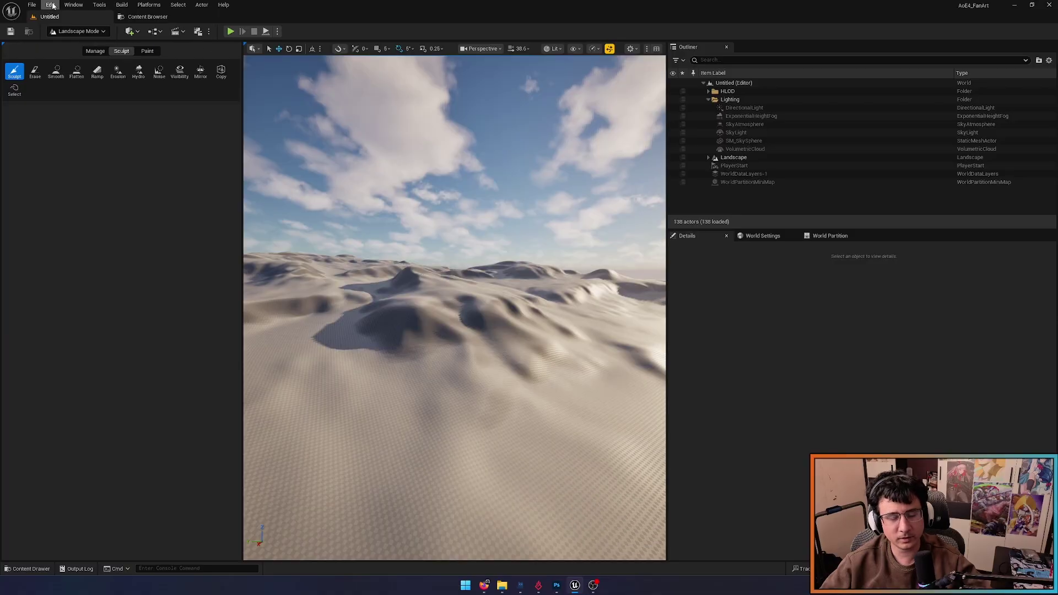
Look up the Landmass plugin in the plugin list to check whether it is enabled, and return to the level.
left_click(50, 5)
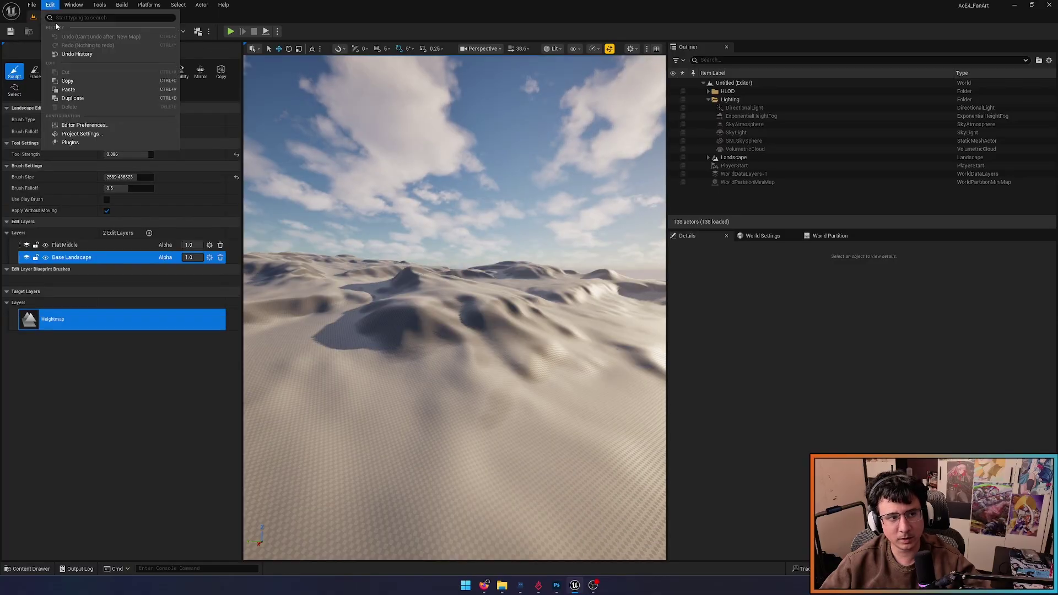
left_click(70, 143)
type("lan")
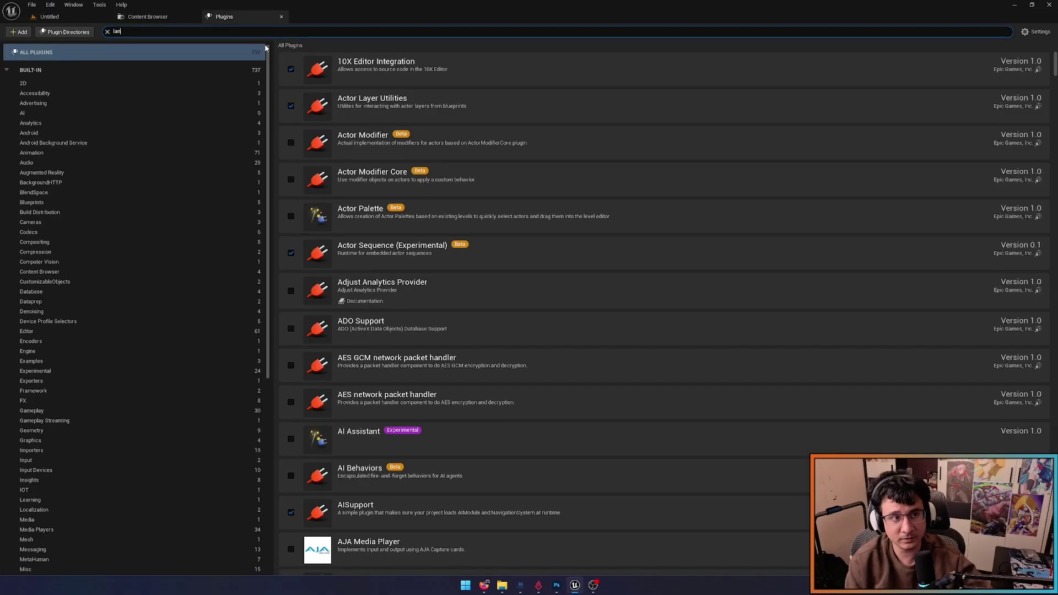
type("dmass")
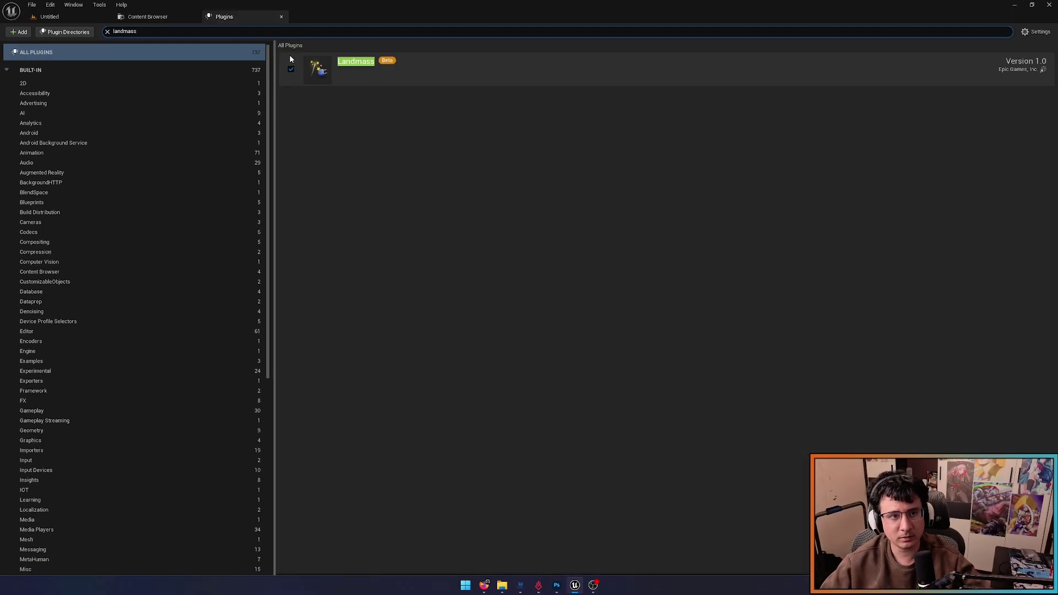
left_click(230, 17)
middle_click(230, 17)
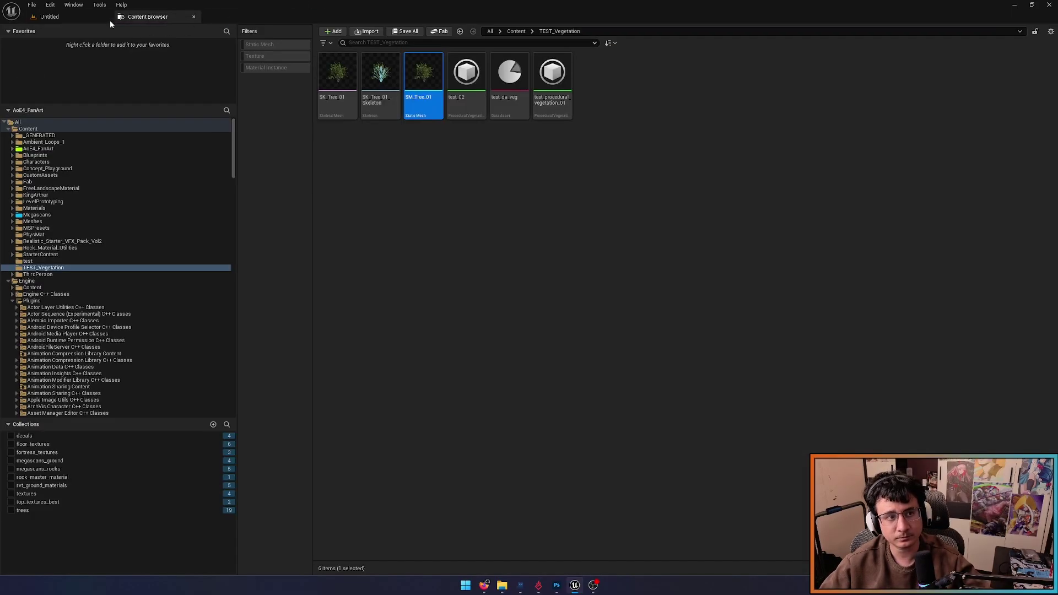
left_click(95, 16)
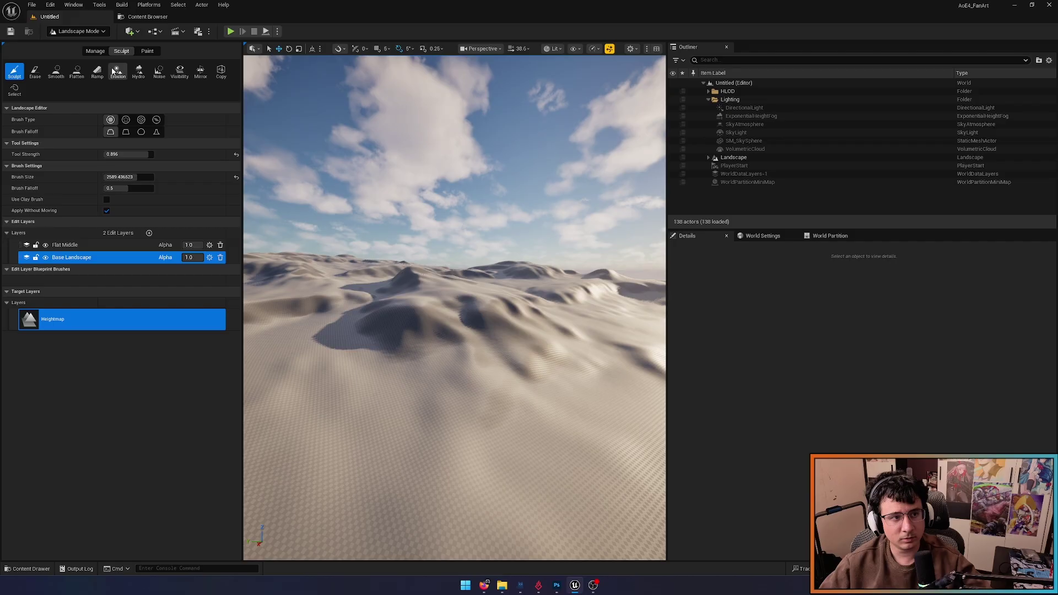
Add a new Landscape Edit Layer above the Flat Middle layer in the landscape's layer stack.
left_click(75, 246)
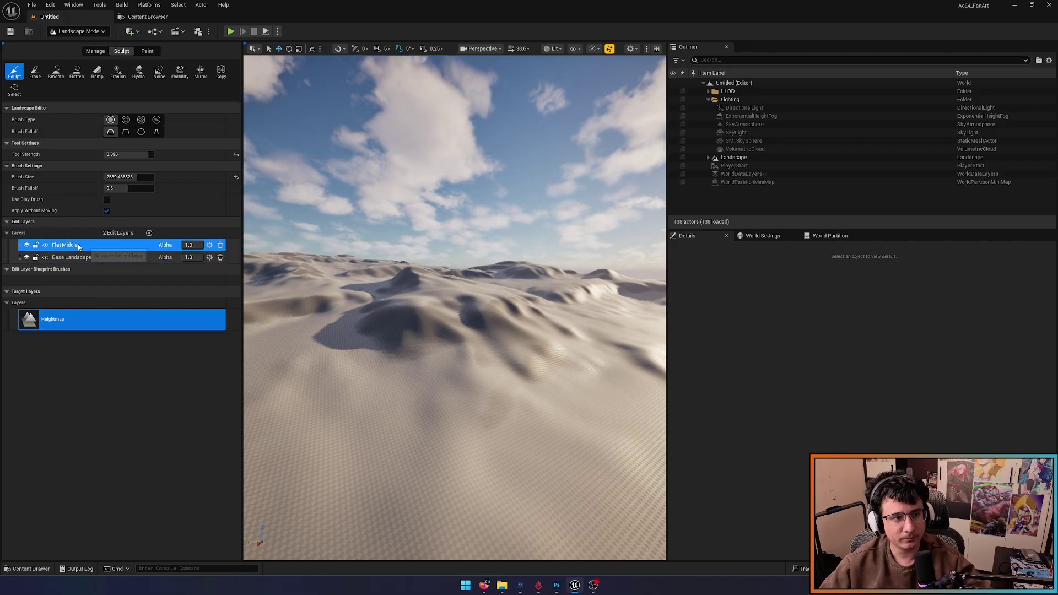
left_click(94, 50)
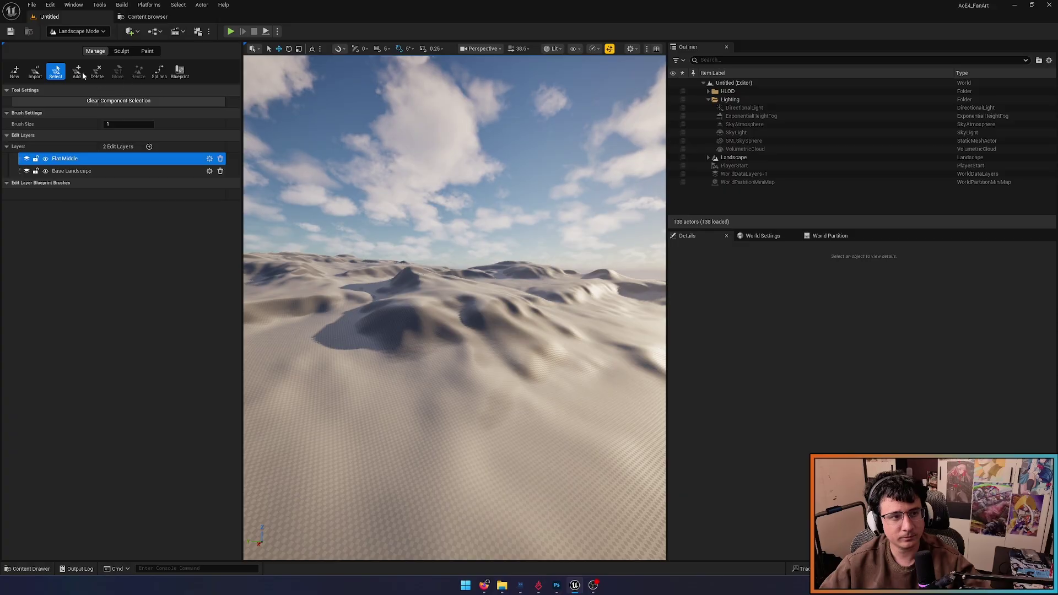
left_click(148, 146)
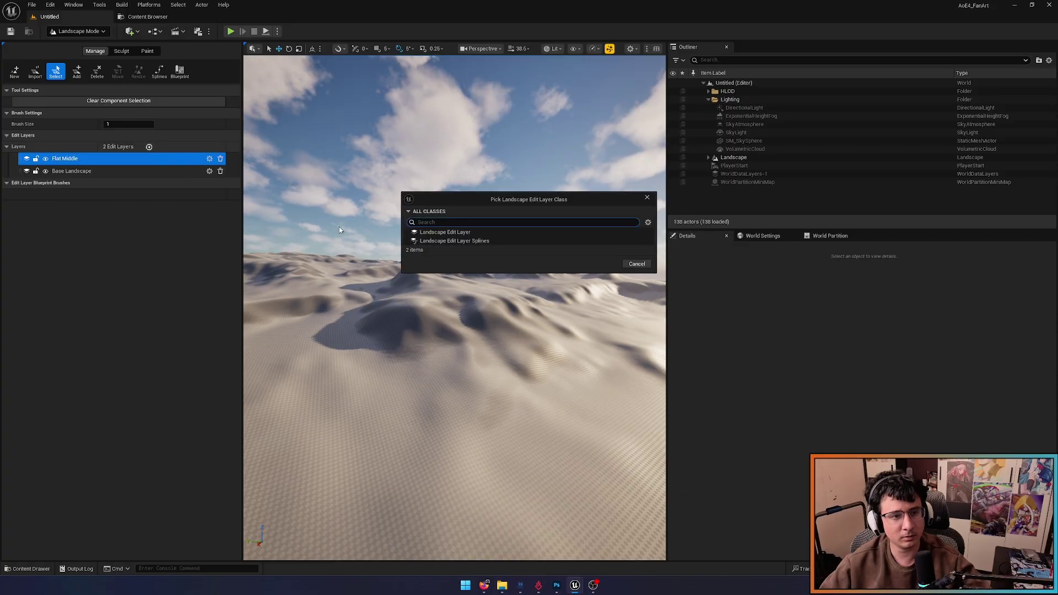
left_click(460, 233)
left_click(603, 264)
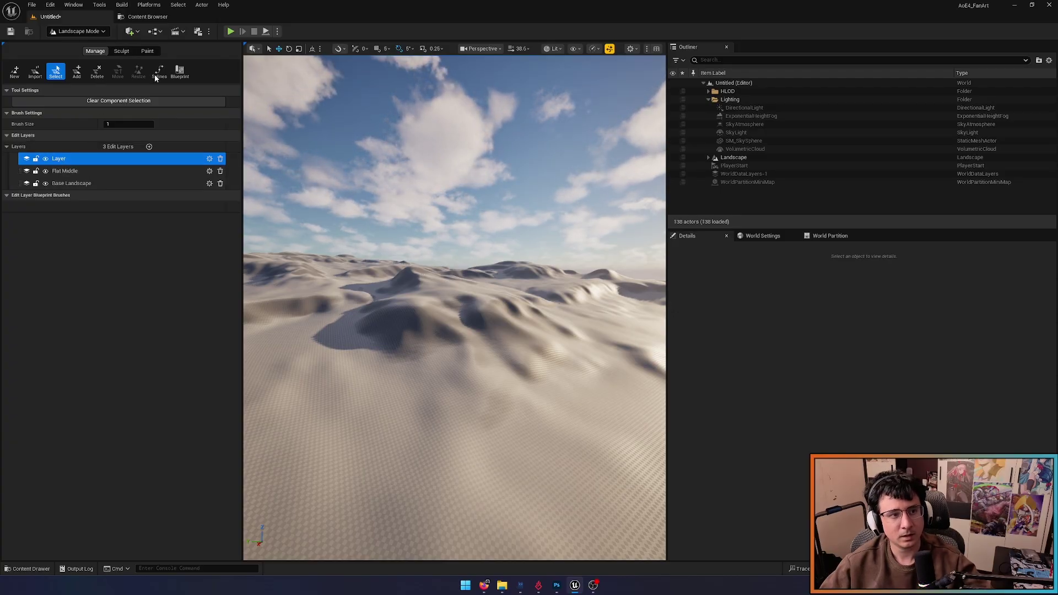
Place a LandmassBrush_Erosion blueprint brush on the terrain in the new edit layer.
left_click(180, 72)
left_click(119, 102)
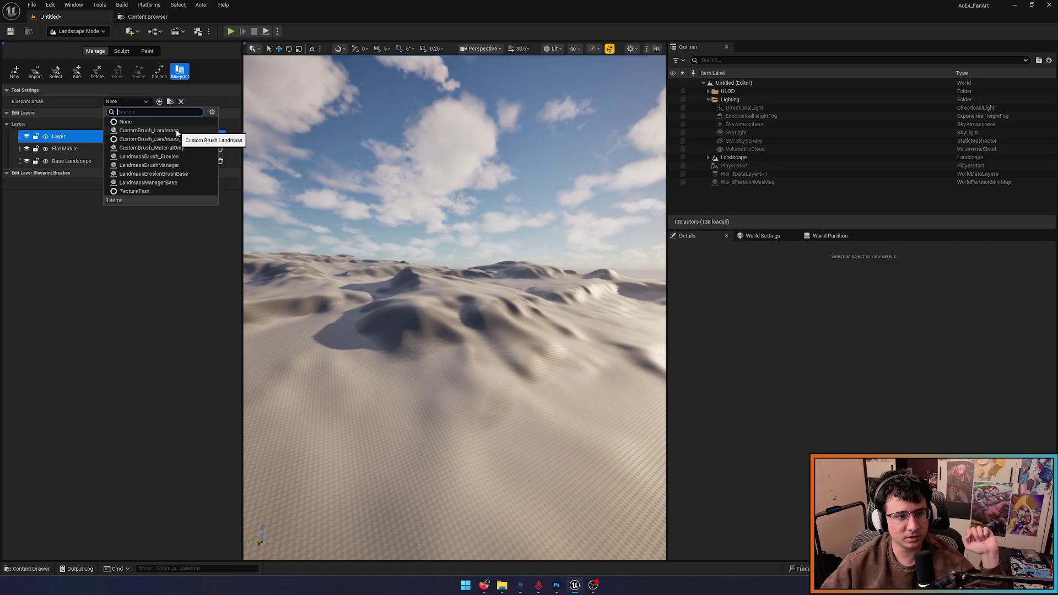
left_click(159, 157)
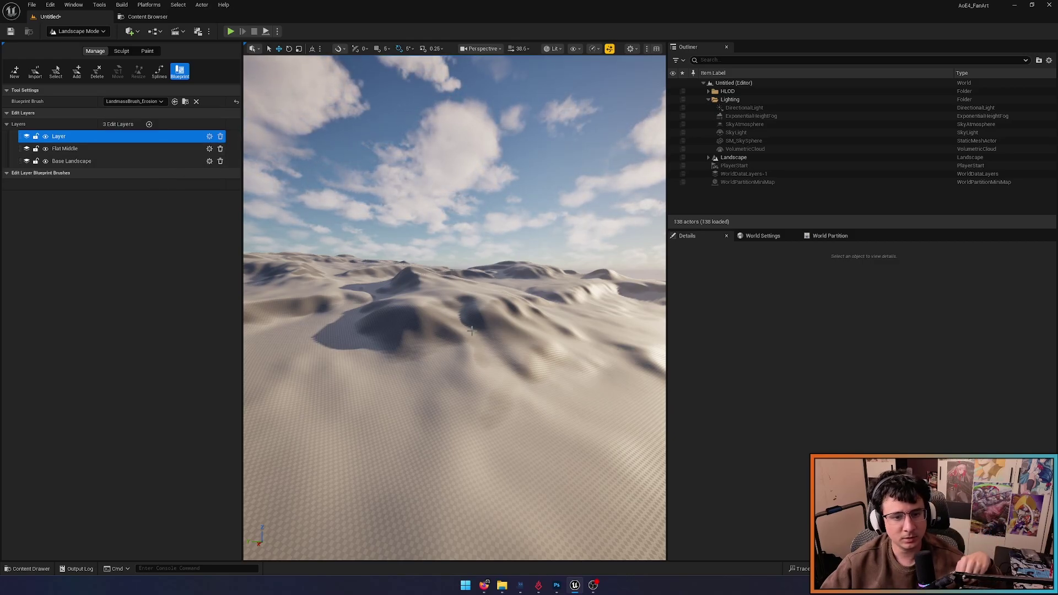
left_click(478, 364)
right_click_drag(479, 364, 499, 380)
Enlarge the viewport by narrowing the landscape tools and the Outlier and Details area beside it.
left_click_drag(666, 275, 811, 274)
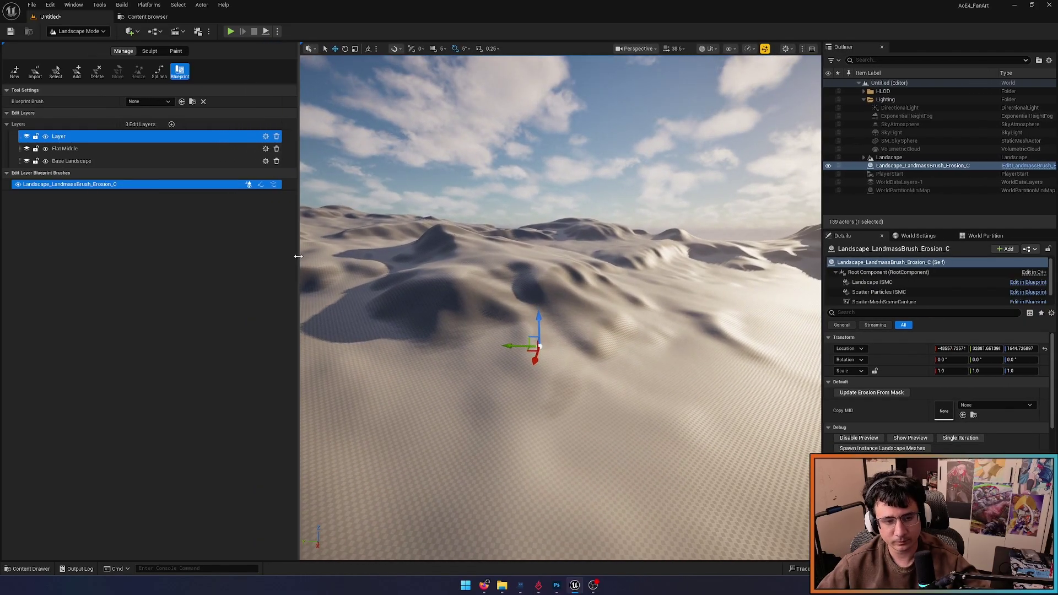
left_click_drag(298, 256, 118, 272)
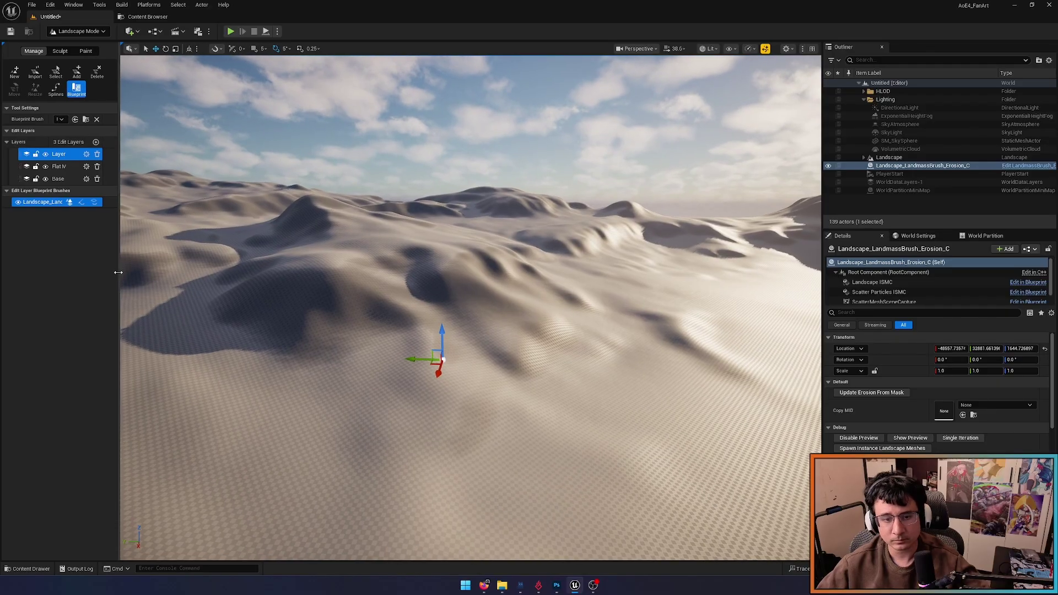
right_click_drag(452, 311, 485, 309)
key("w")
Launch the erosion brush's timeline, load the ErosionBrush_Data_Preset_Heavy_01 settings into it, and close the timeline window.
scroll(912, 412, "down", 5)
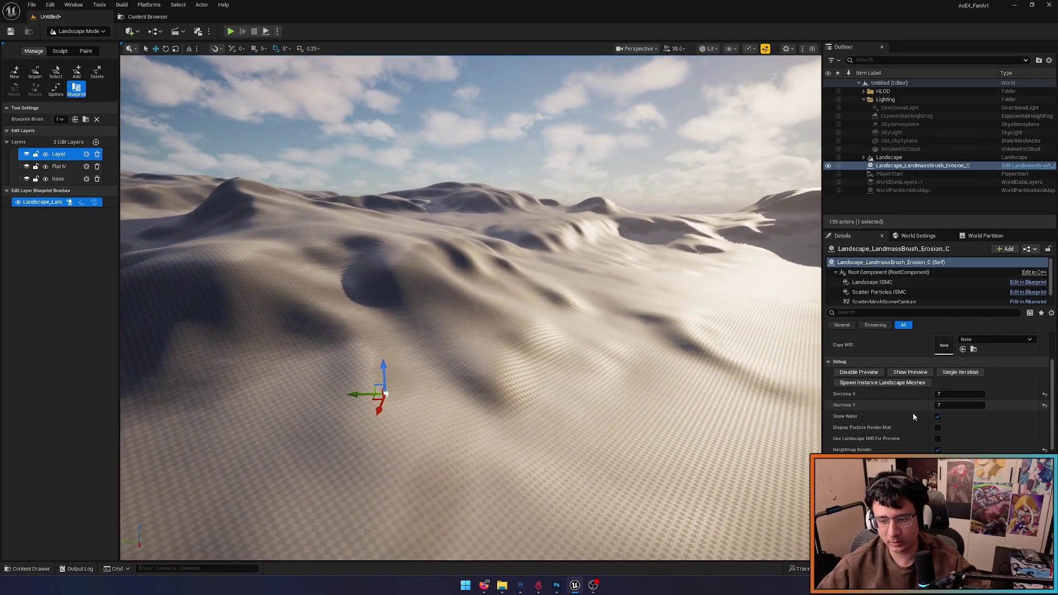
scroll(906, 395, "down", 5)
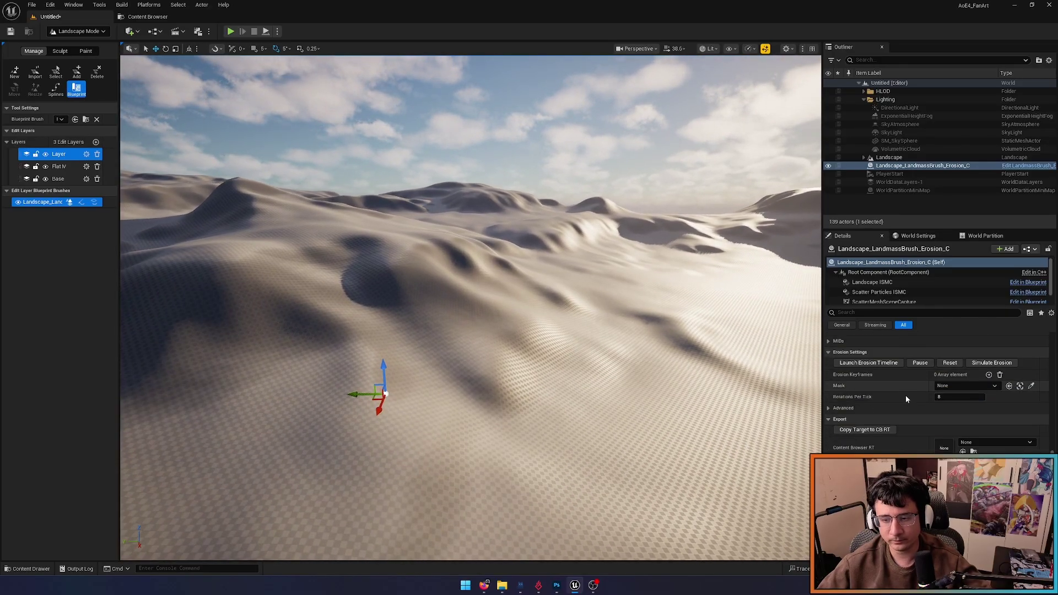
left_click(875, 363)
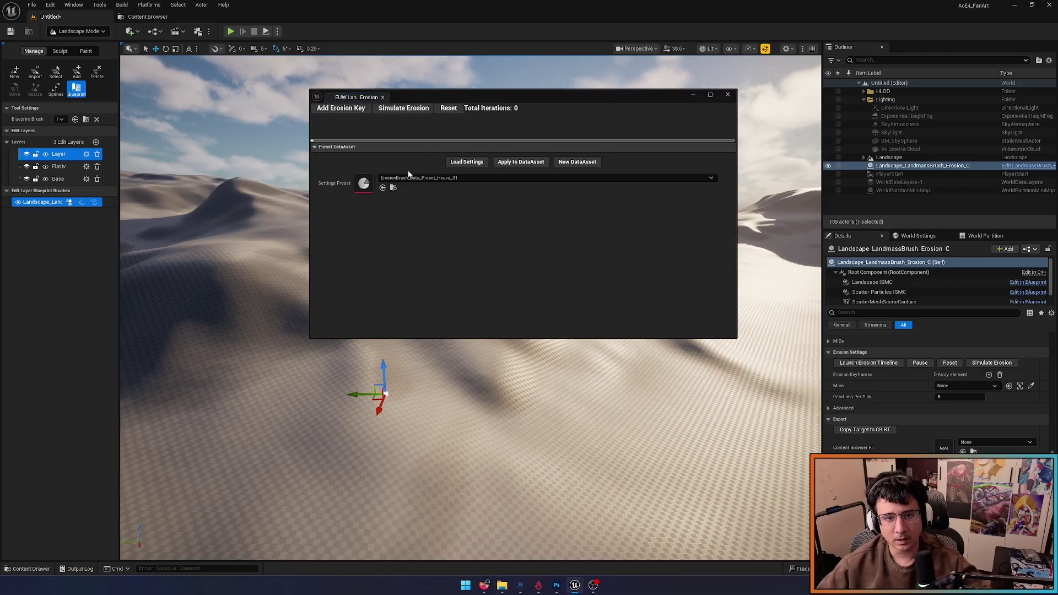
left_click(392, 186)
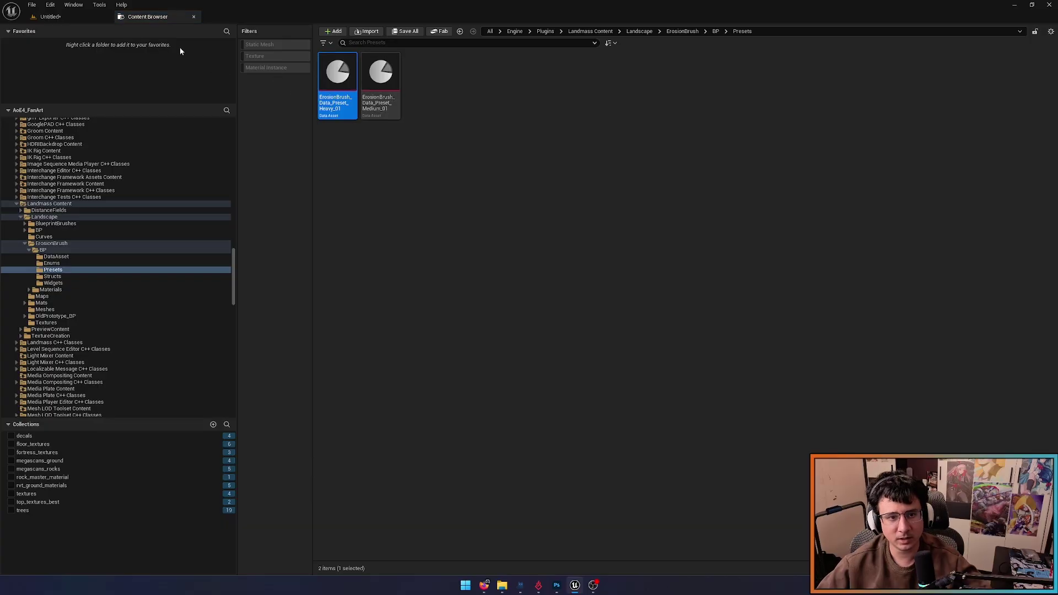
left_click(88, 17)
left_click(468, 162)
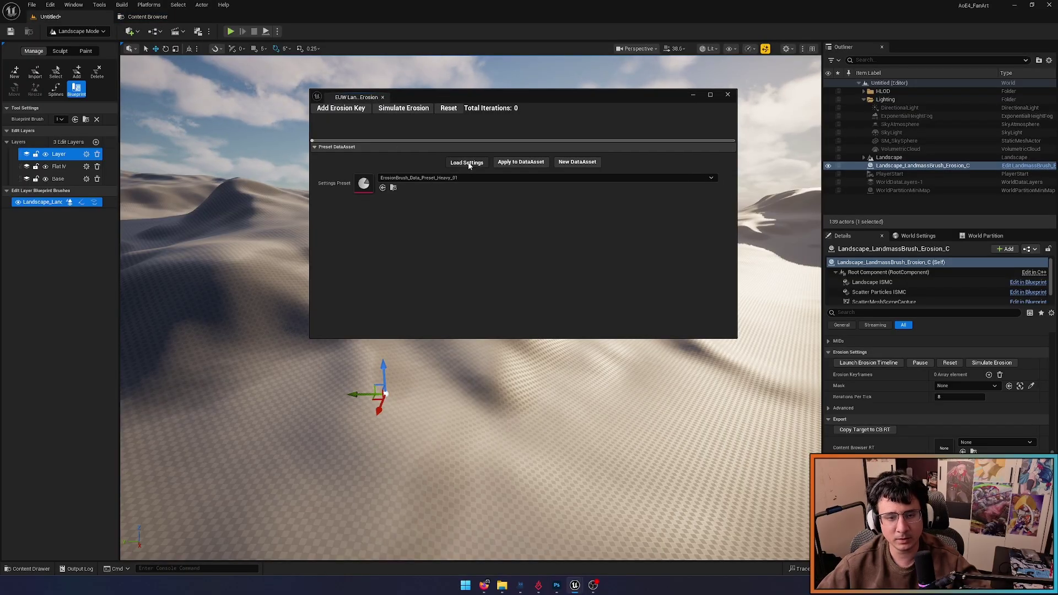
left_click(727, 95)
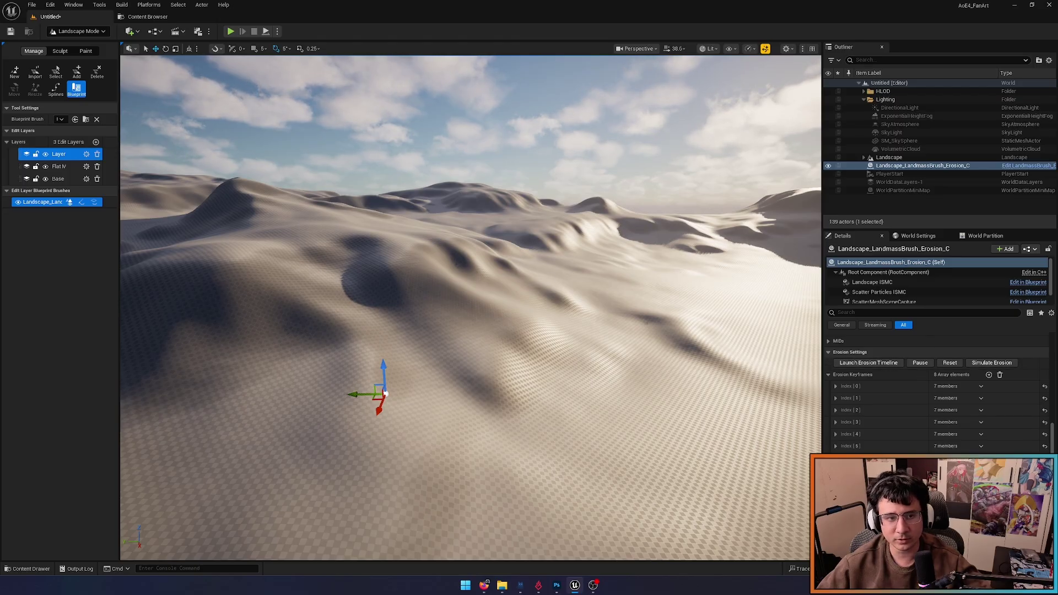
Watch the erosion simulation run across the landscape from several camera angles.
right_click_drag(661, 308, 673, 291)
scroll(661, 308, "down", 2)
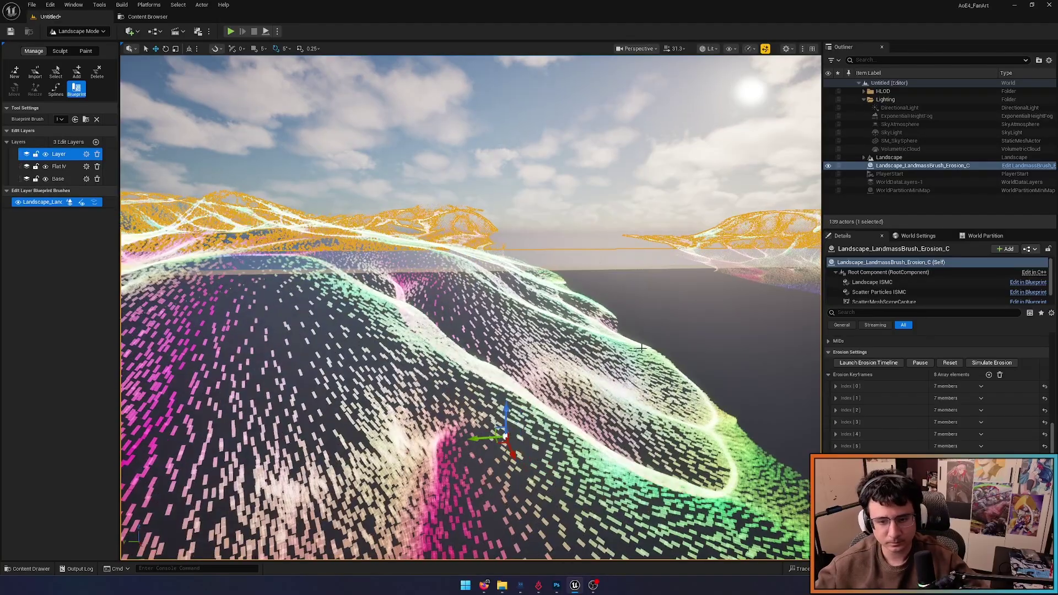
right_click_drag(471, 308, 383, 340)
key("e")
scroll(417, 320, "down", 1)
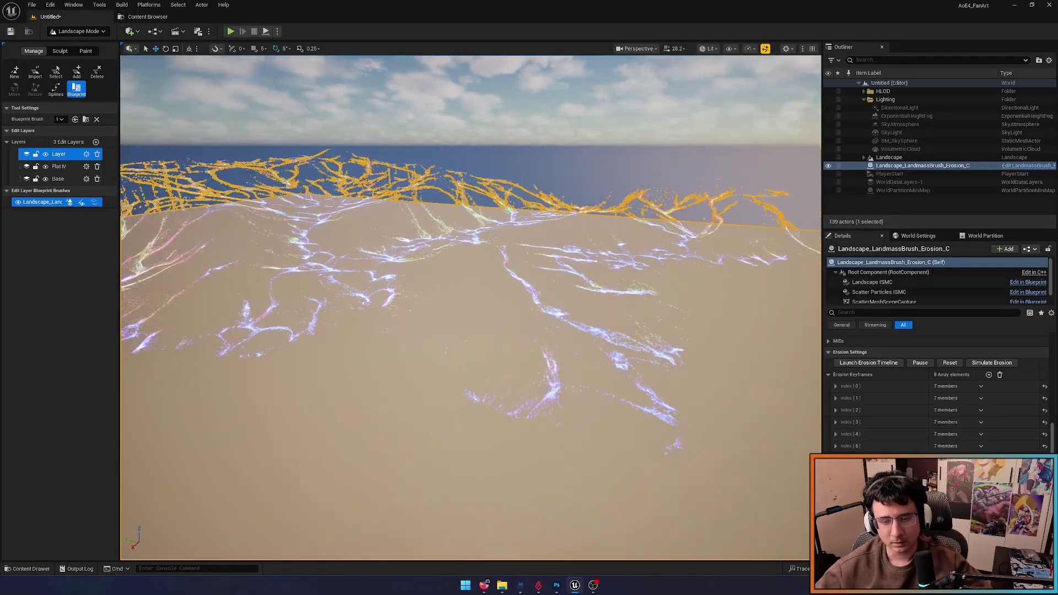
right_click_drag(471, 308, 389, 268)
right_click_drag(509, 353, 509, 336)
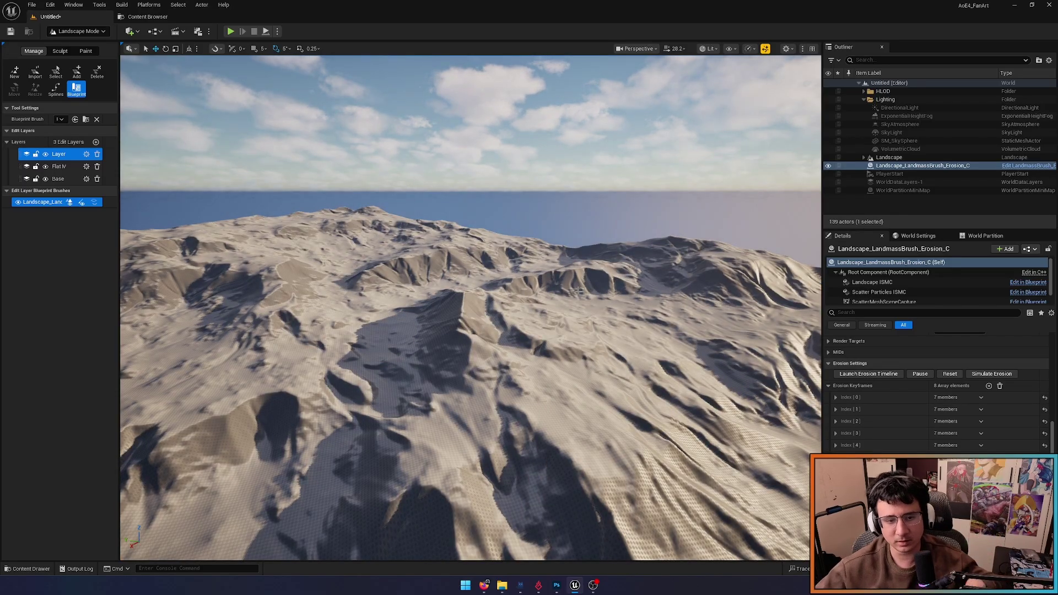
Fly over the eroded landscape to examine the terrain detail from far and near.
right_click_drag(578, 291, 633, 308)
scroll(577, 291, "down", 4)
key("s")
right_click_drag(647, 347, 710, 341)
scroll(681, 343, "up", 6)
right_click_drag(636, 306, 632, 296)
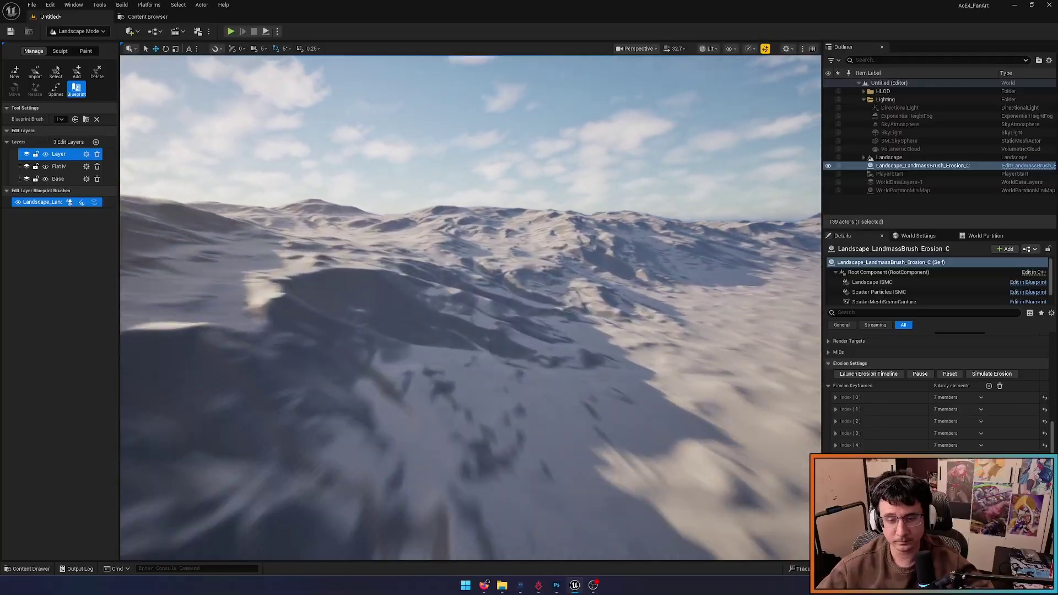